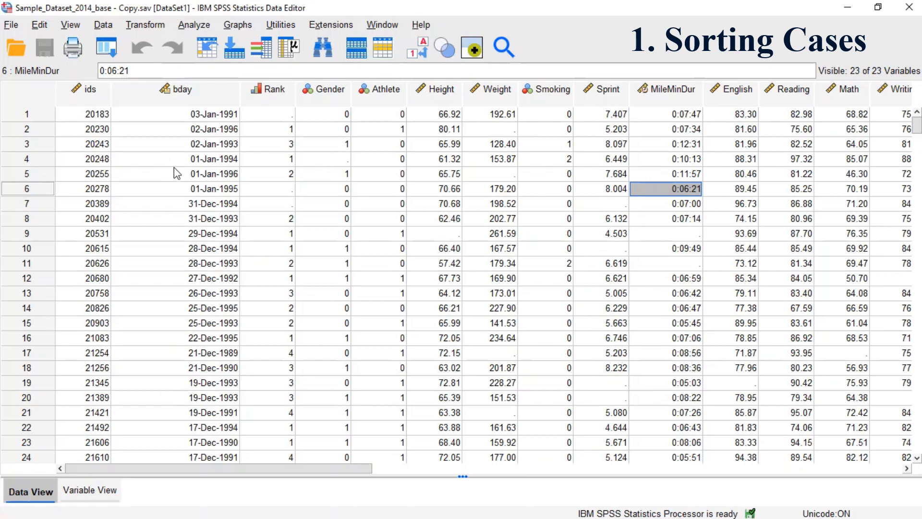
# Step: Sort the cases by ids in ascending order and close the generated output without saving it
pyautogui.rightClick(157, 93)
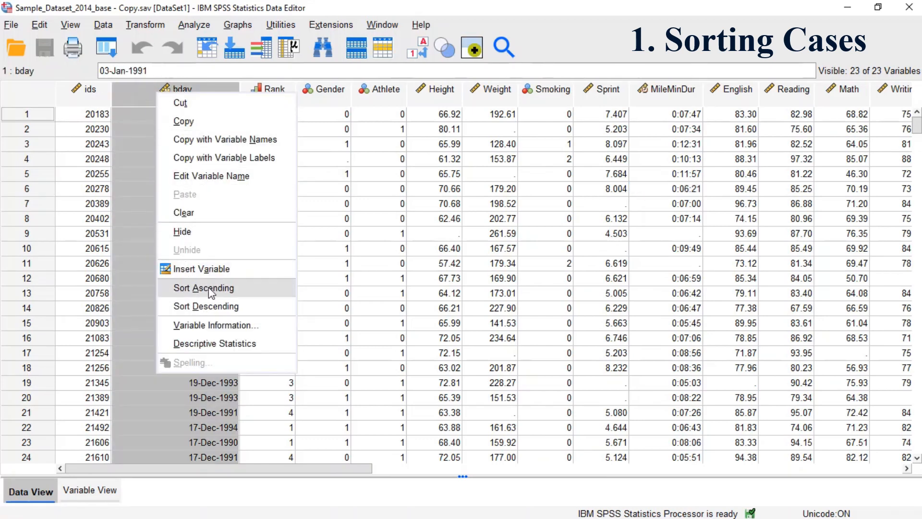
pyautogui.click(315, 250)
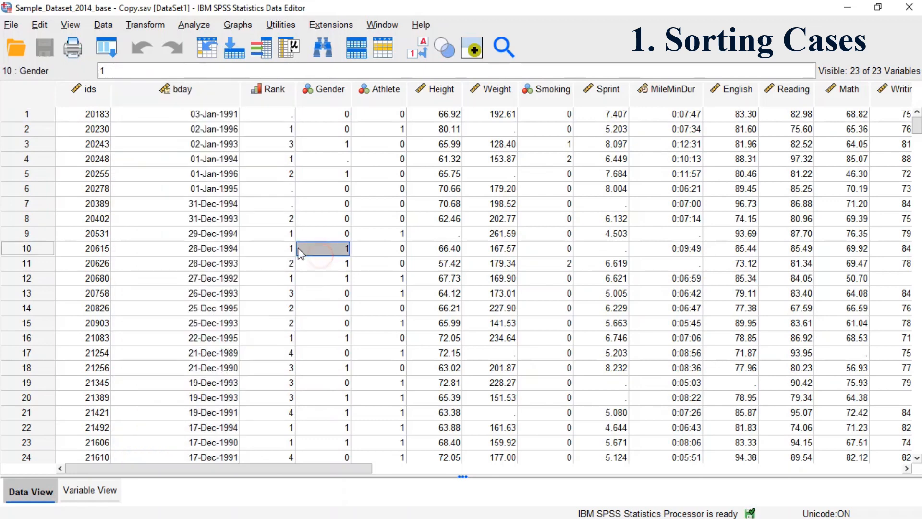
pyautogui.rightClick(93, 96)
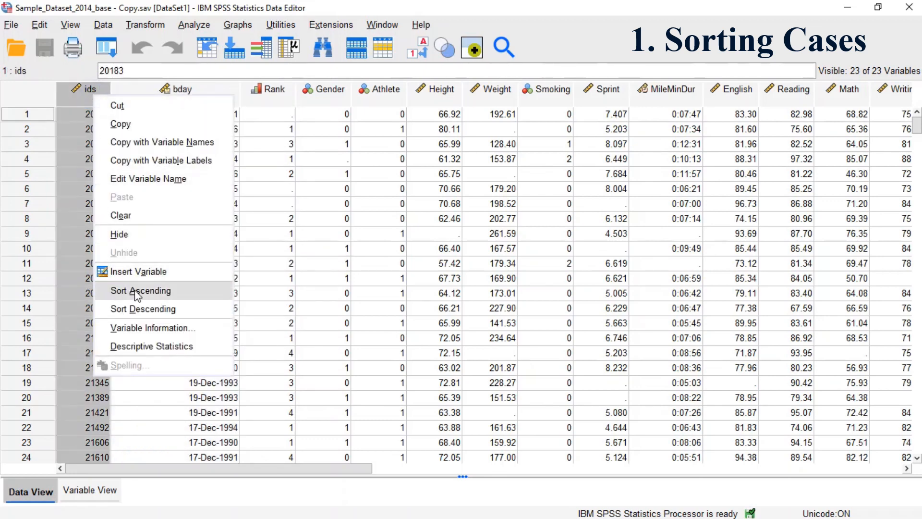
pyautogui.rightClick(76, 102)
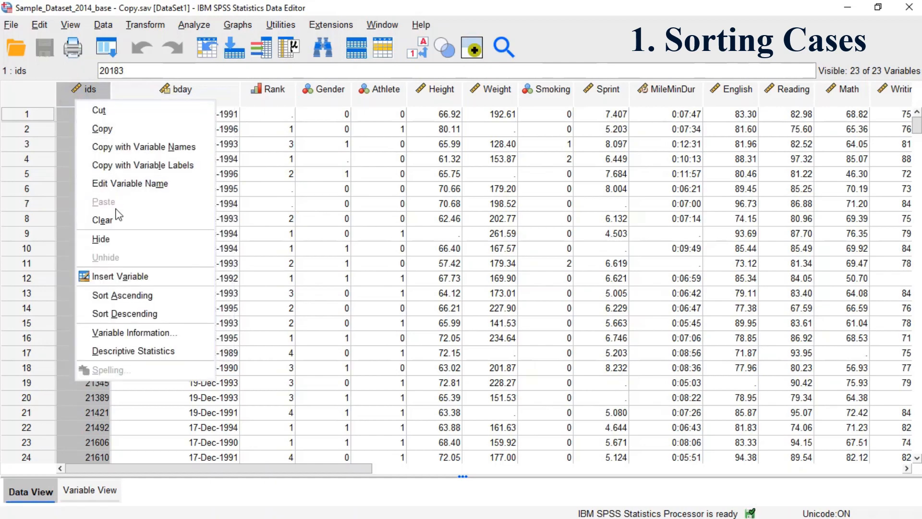
pyautogui.click(148, 295)
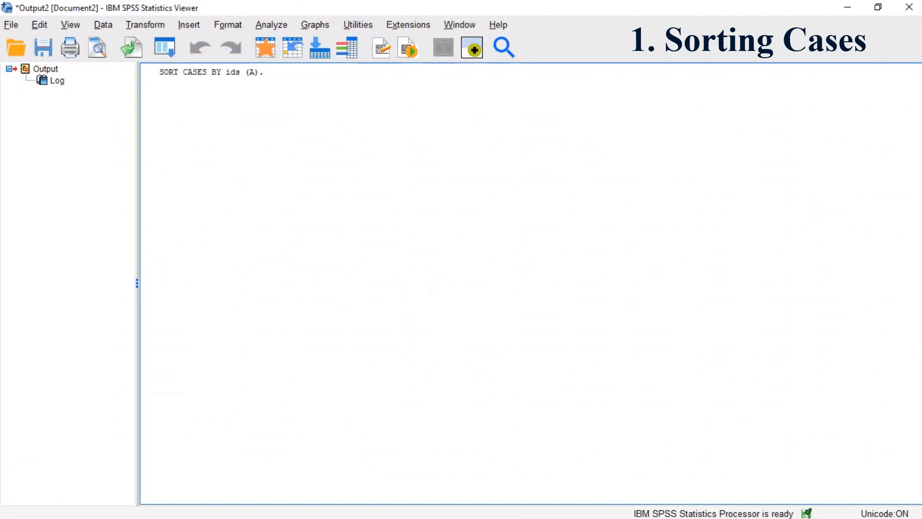
pyautogui.click(910, 7)
pyautogui.click(461, 283)
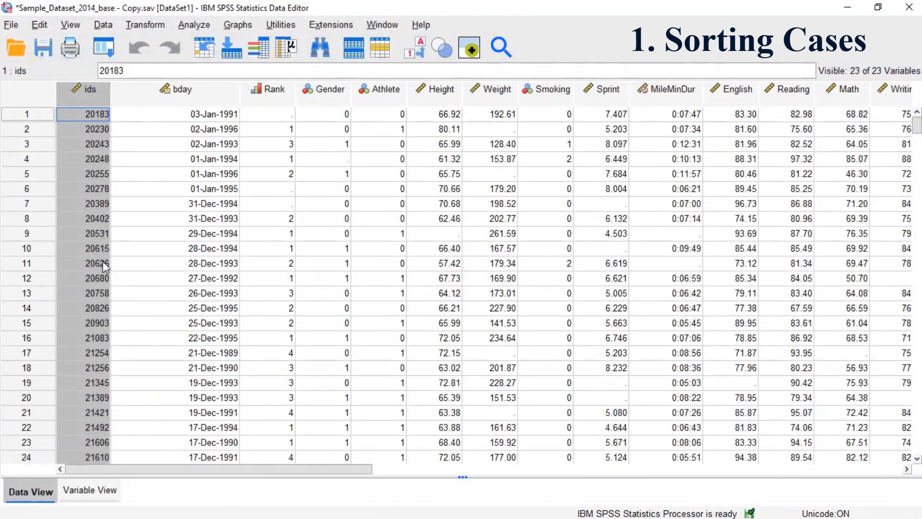
# Step: Sort the cases by ids in descending order and close the generated output without saving it
pyautogui.scroll(-3, 127, 311)
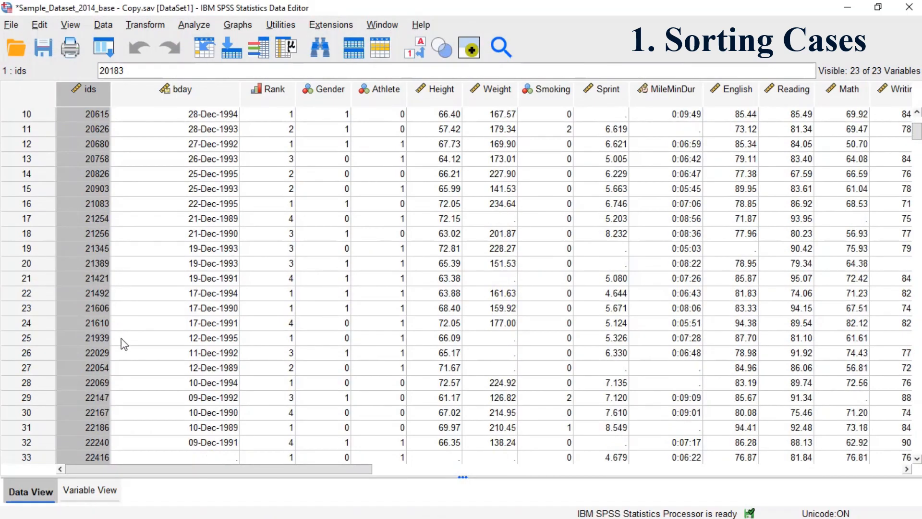
pyautogui.scroll(3, 100, 332)
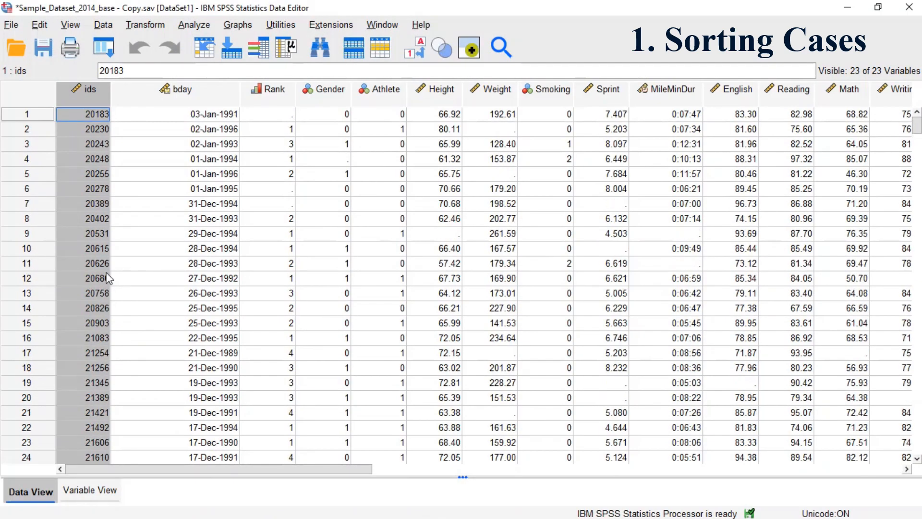
pyautogui.rightClick(88, 90)
pyautogui.click(137, 307)
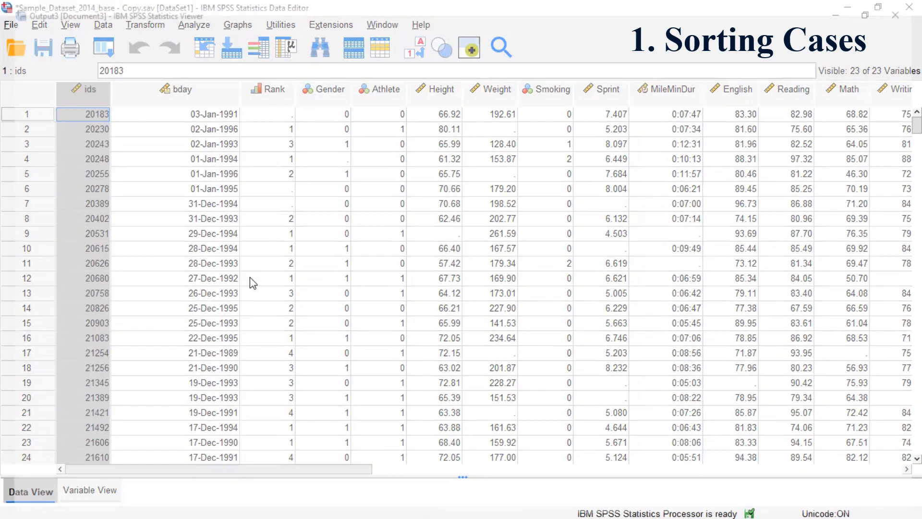
pyautogui.click(909, 7)
pyautogui.click(461, 285)
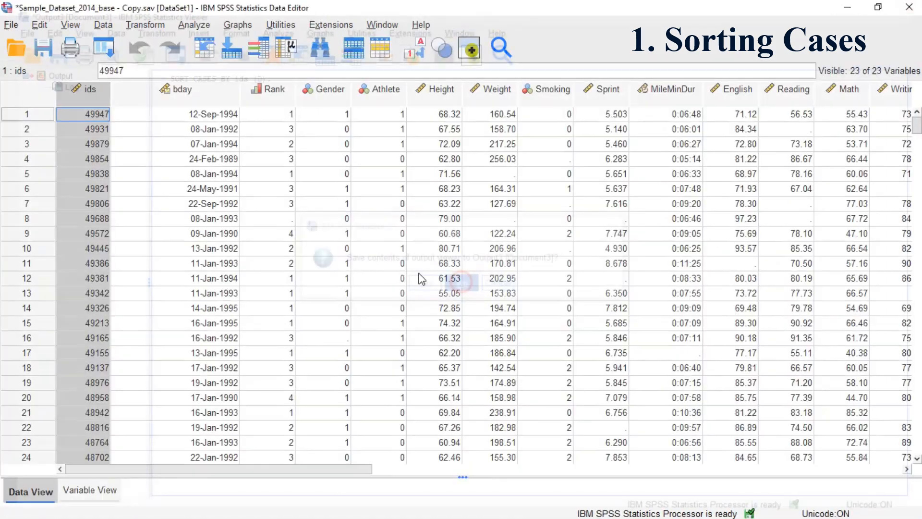
pyautogui.scroll(-4, 115, 144)
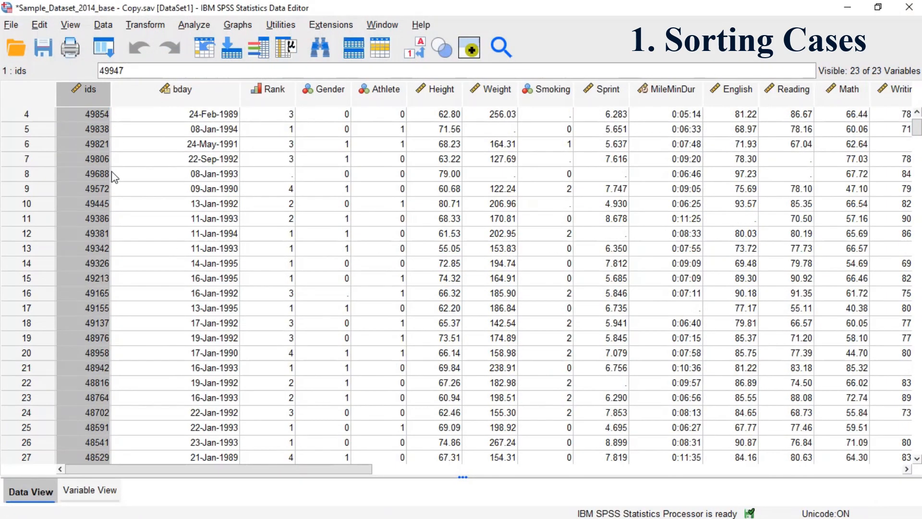
pyautogui.scroll(-2, 114, 240)
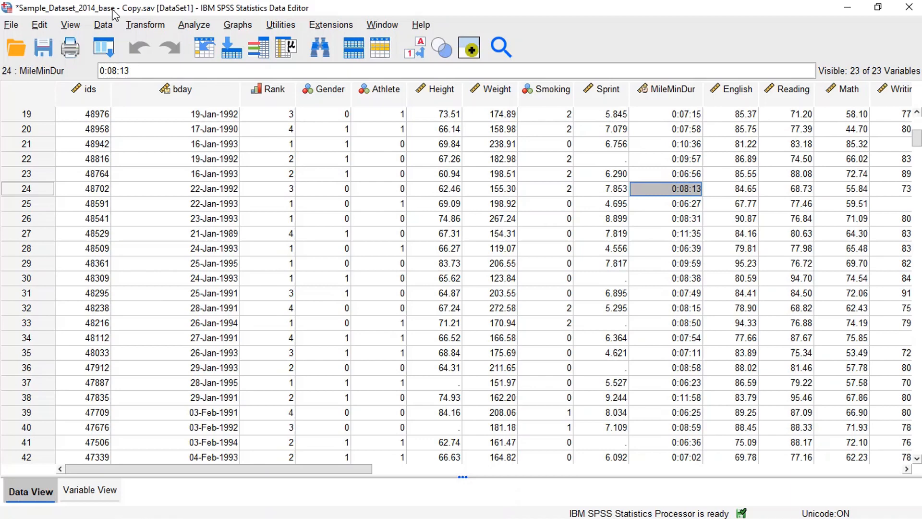
pyautogui.click(102, 25)
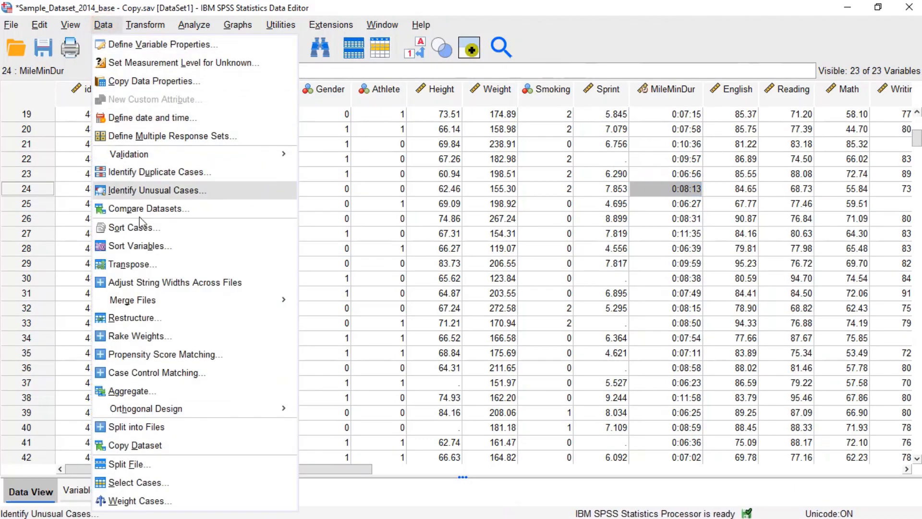
pyautogui.click(150, 228)
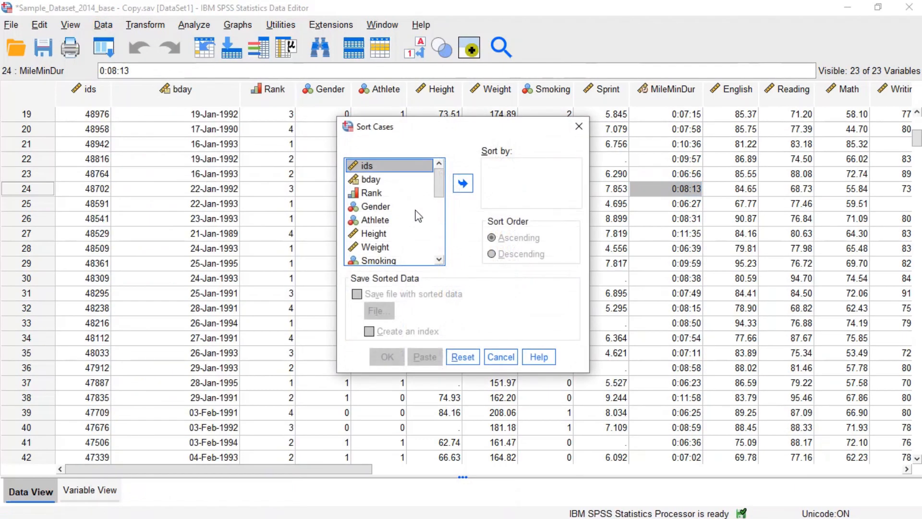
pyautogui.doubleClick(374, 233)
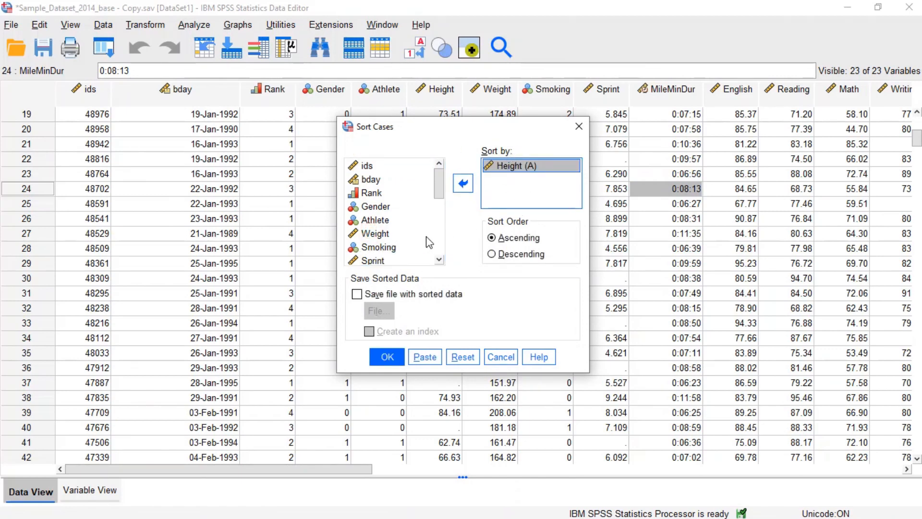
pyautogui.doubleClick(377, 233)
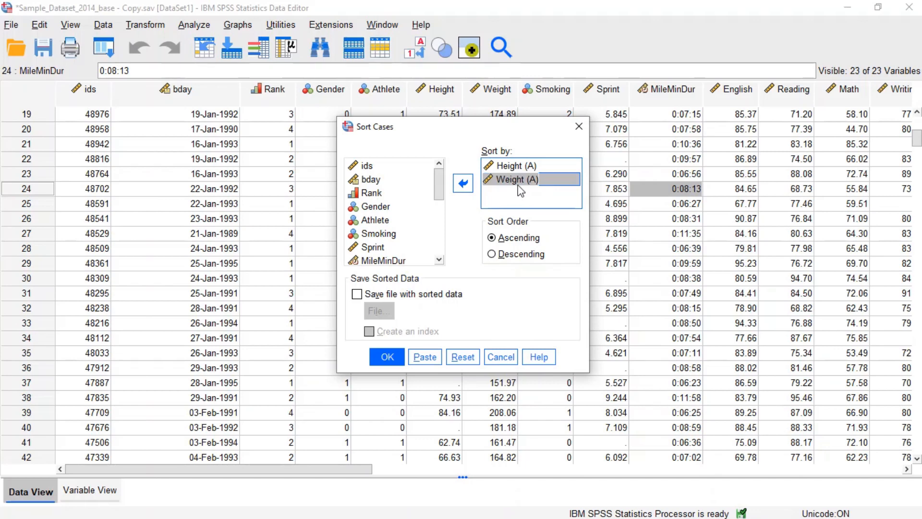
pyautogui.moveTo(519, 183)
pyautogui.mouseDown()
pyautogui.moveTo(528, 164)
pyautogui.moveTo(515, 179)
pyautogui.moveTo(518, 166)
pyautogui.mouseUp()
pyautogui.click(518, 167)
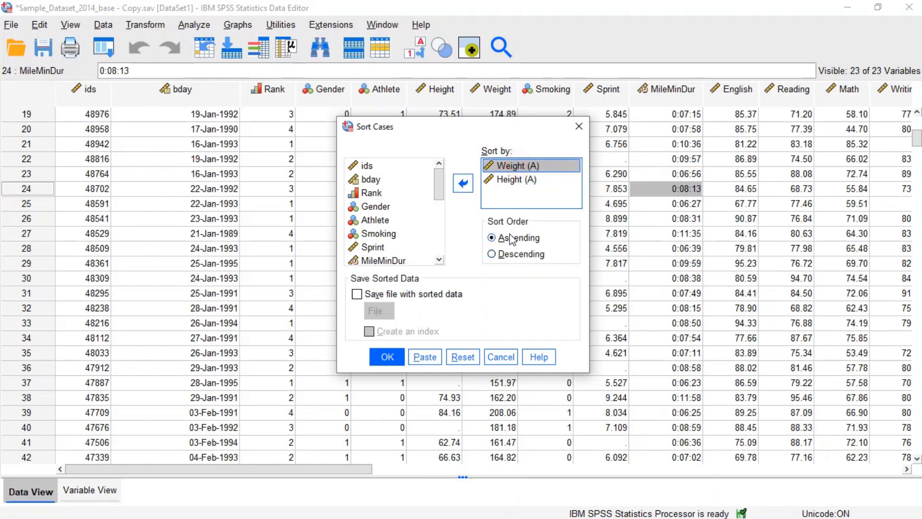
pyautogui.click(499, 254)
pyautogui.click(499, 240)
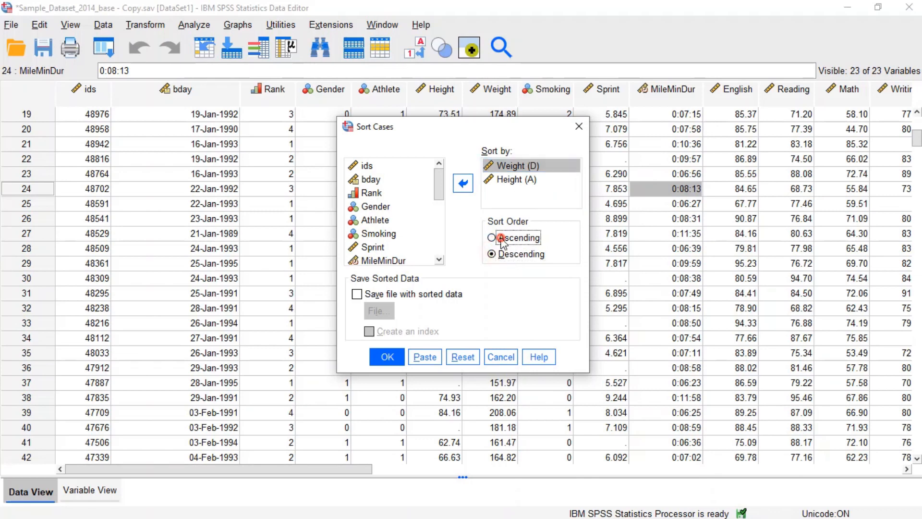
pyautogui.click(498, 254)
pyautogui.click(497, 241)
pyautogui.click(514, 183)
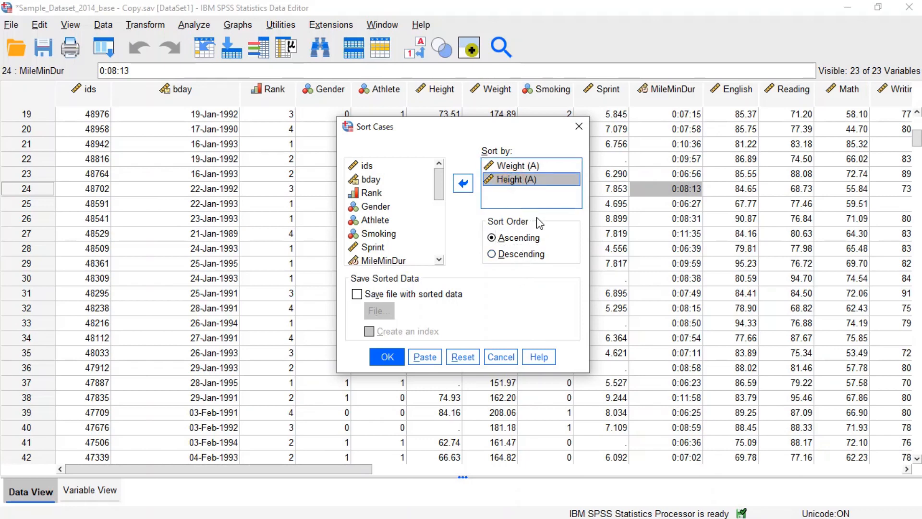
pyautogui.click(497, 254)
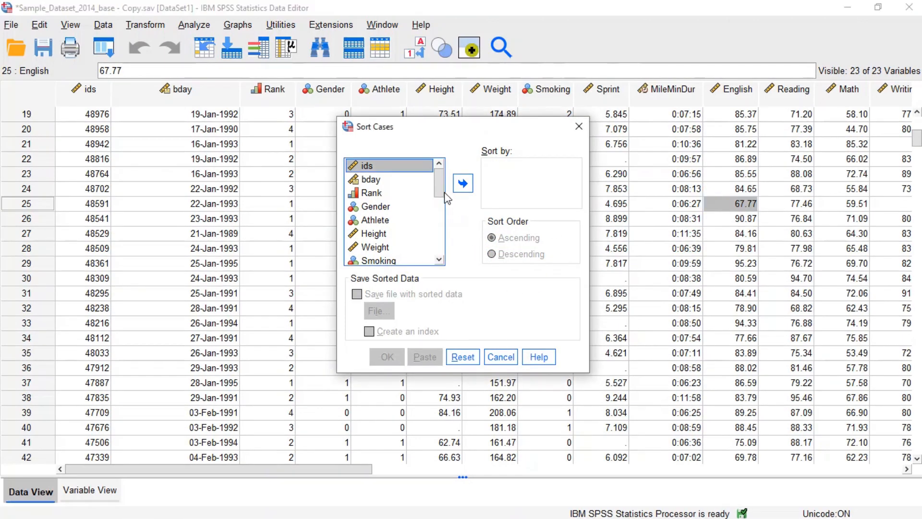
# Step: Set up Sort Cases with Rank ascending as the first key and bday descending as the second key
pyautogui.click(399, 182)
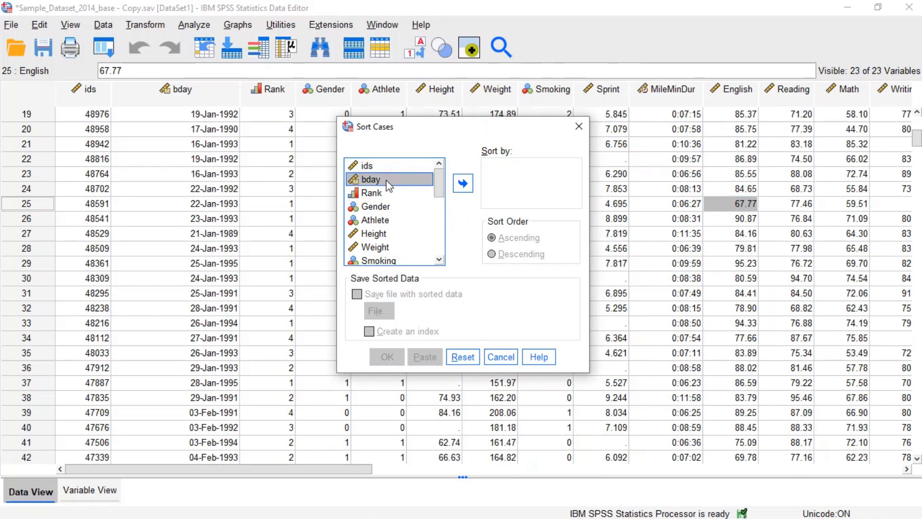
pyautogui.doubleClick(379, 193)
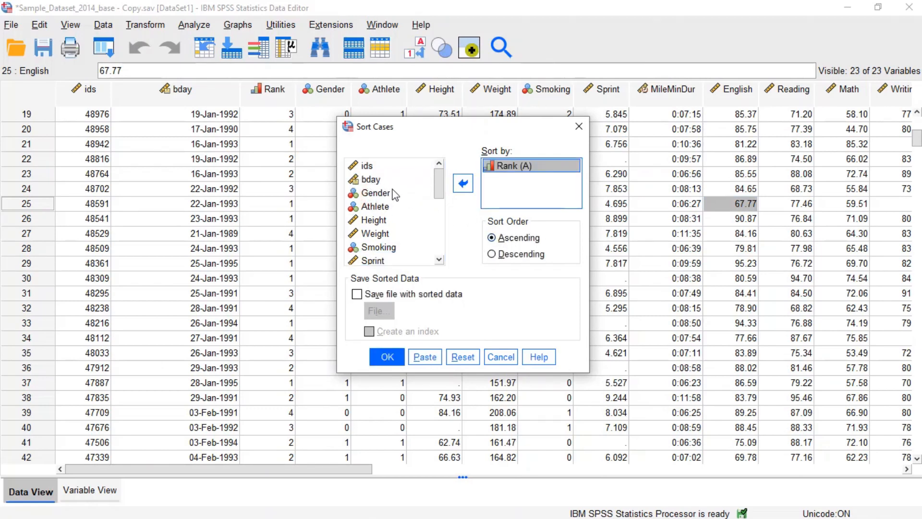
pyautogui.doubleClick(399, 180)
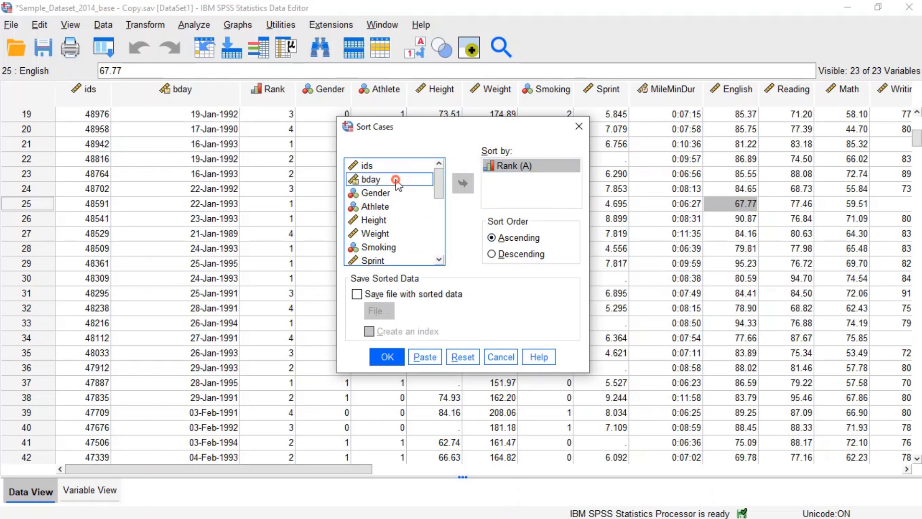
pyautogui.click(492, 254)
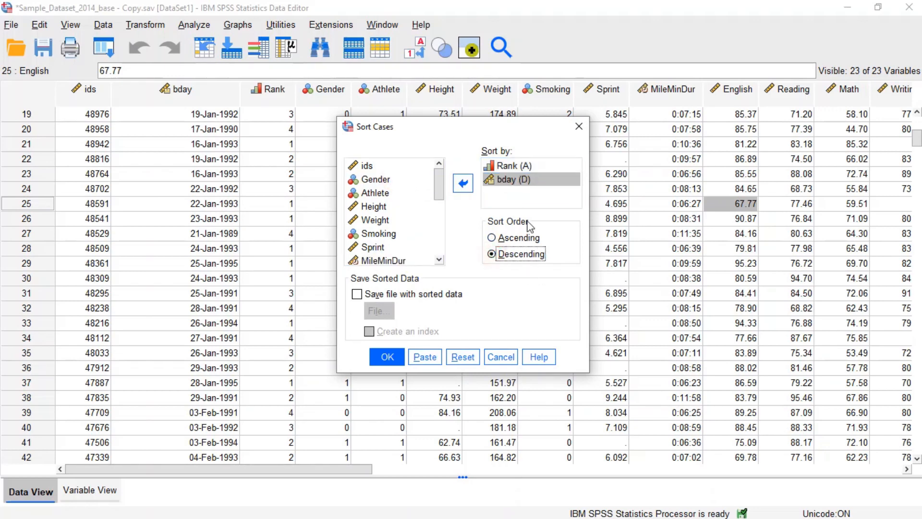
pyautogui.click(502, 166)
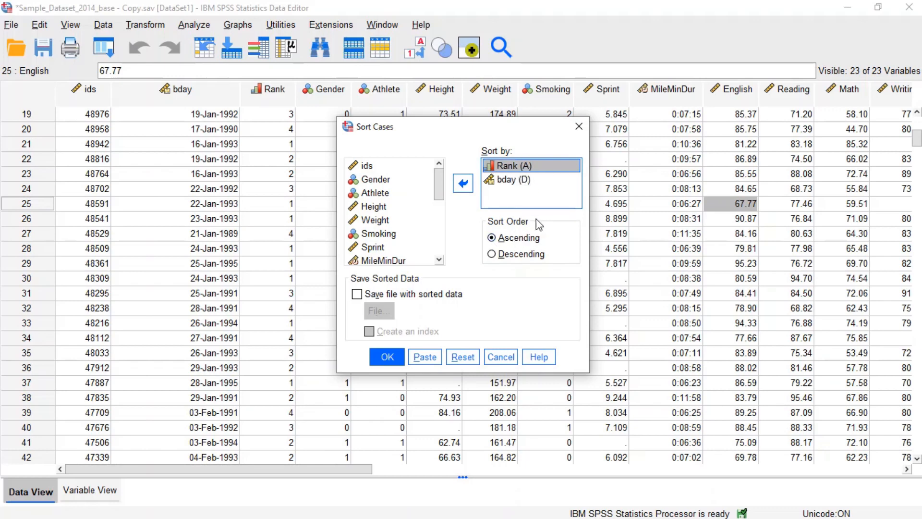
pyautogui.click(507, 188)
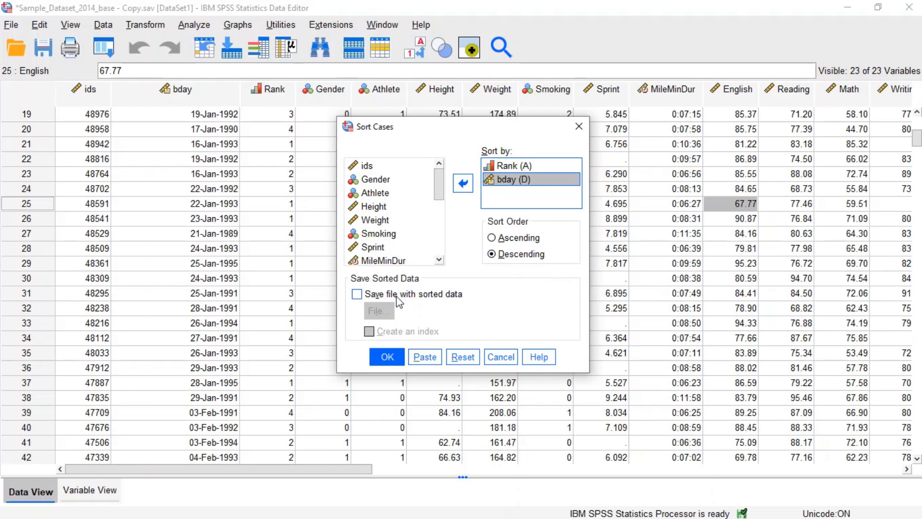
pyautogui.click(357, 294)
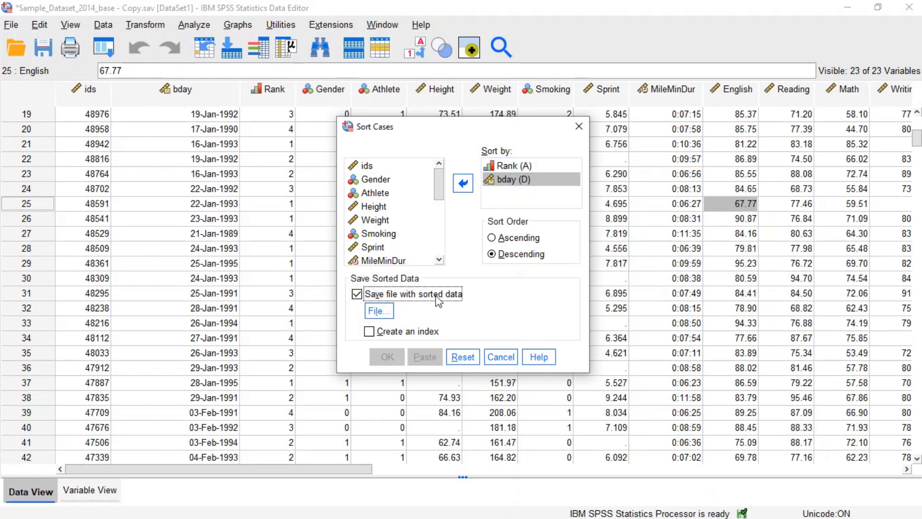
pyautogui.click(379, 311)
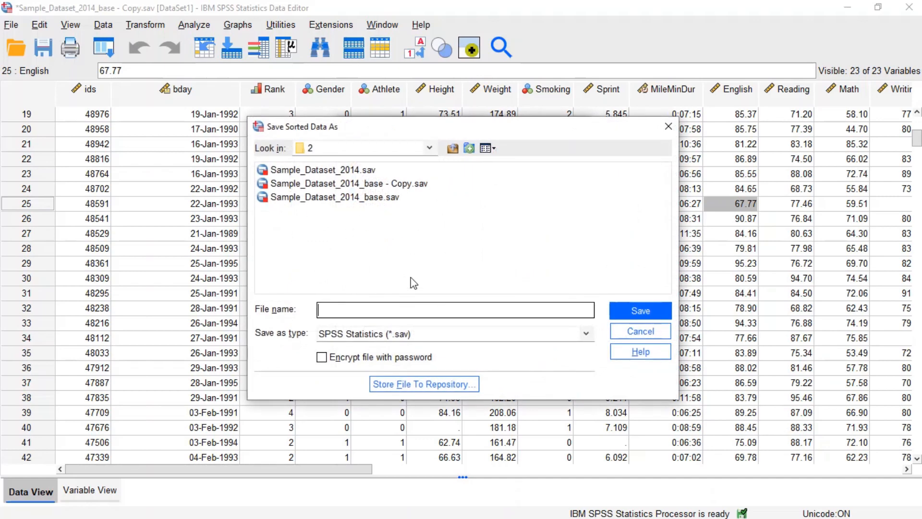
pyautogui.write('abc')
pyautogui.click(668, 126)
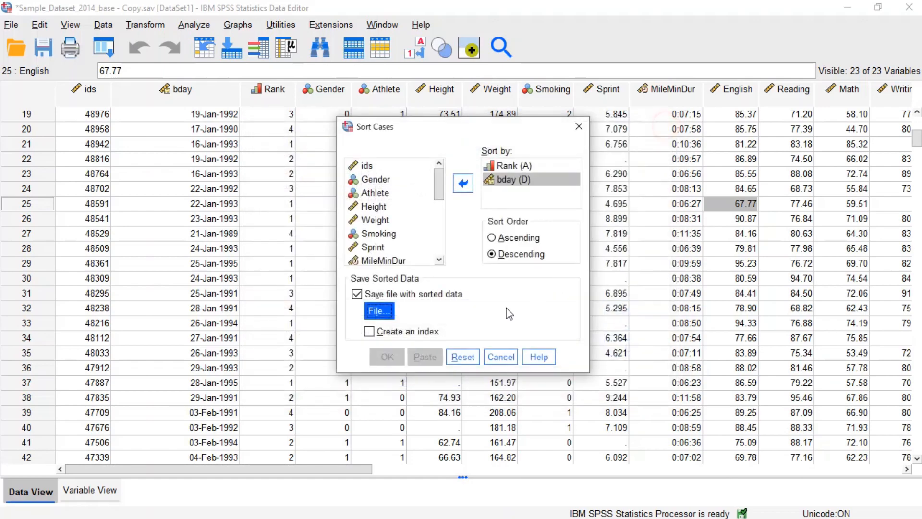
pyautogui.click(357, 293)
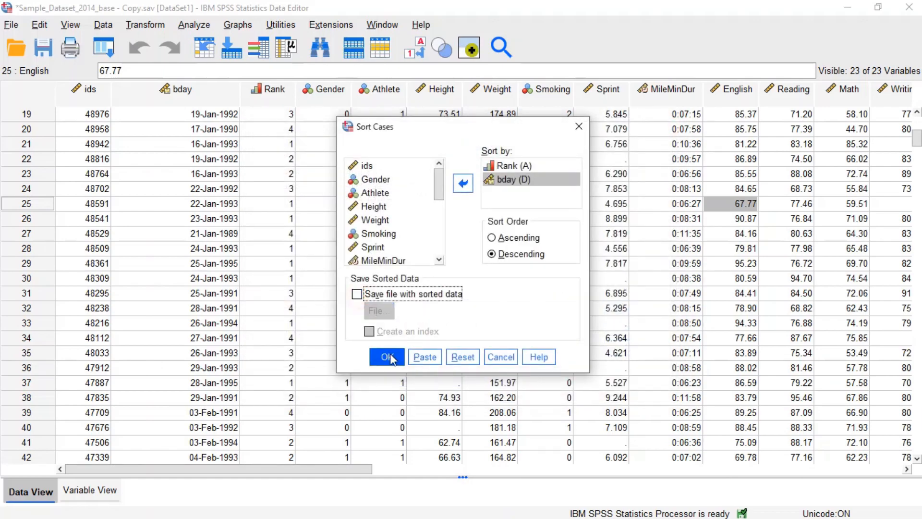
# Step: Run the configured sort by Rank and bday, and check the reordered cases in the data editor
pyautogui.click(387, 356)
pyautogui.hotkey('alt', 'Tab')
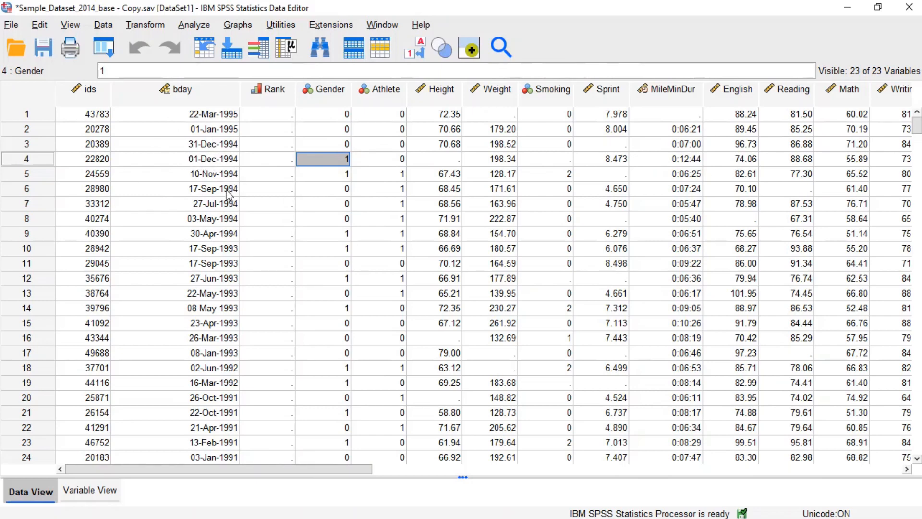
pyautogui.scroll(-9, 215, 204)
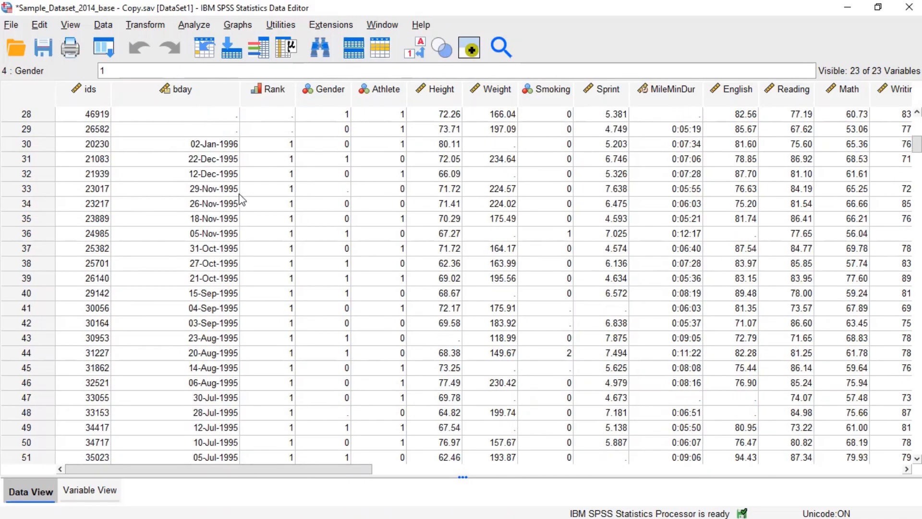
pyautogui.scroll(-4, 260, 247)
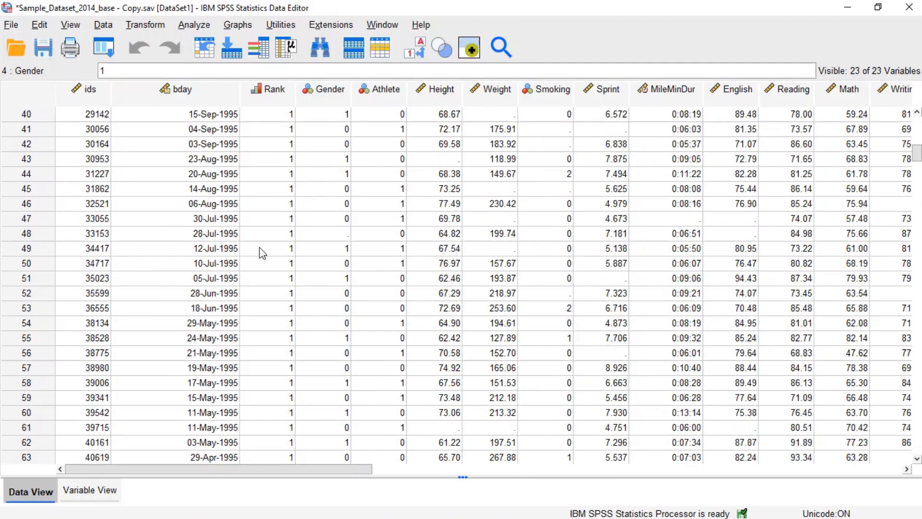
pyautogui.scroll(-20, 278, 291)
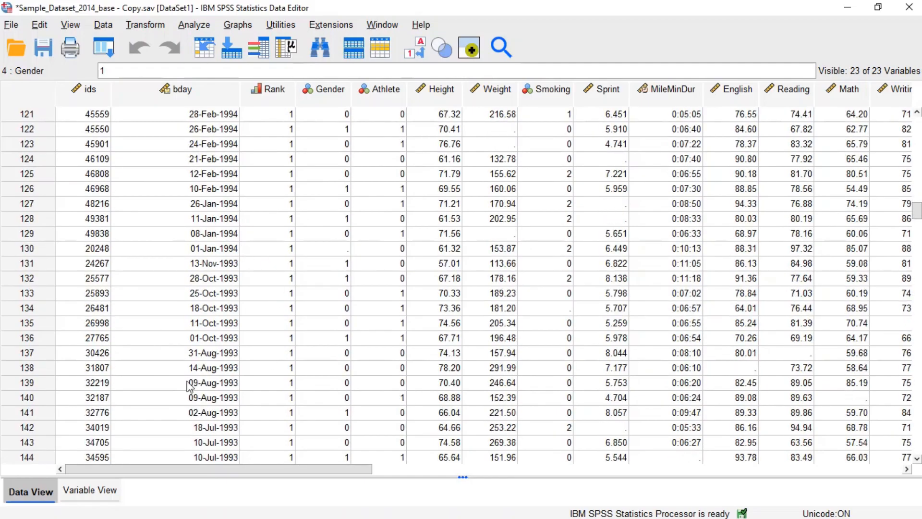
pyautogui.scroll(-5, 230, 303)
pyautogui.moveTo(918, 231); pyautogui.dragTo(918, 132)
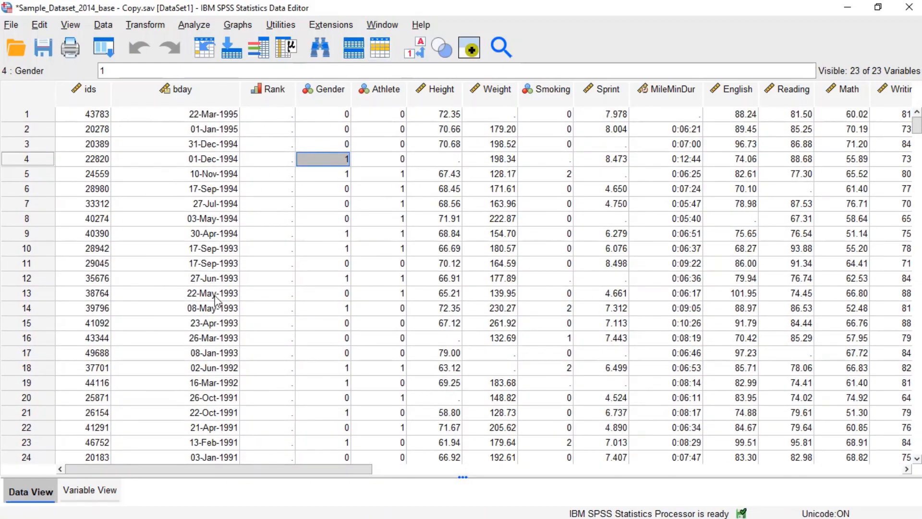
# Step: Open the Sort Variables dialog for the sample dataset
pyautogui.moveTo(917, 125); pyautogui.dragTo(918, 423)
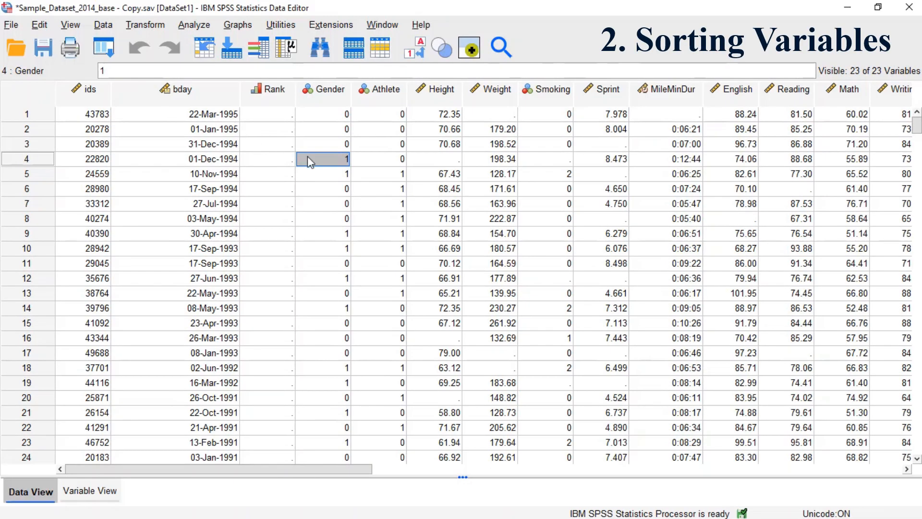
pyautogui.click(102, 25)
pyautogui.click(149, 246)
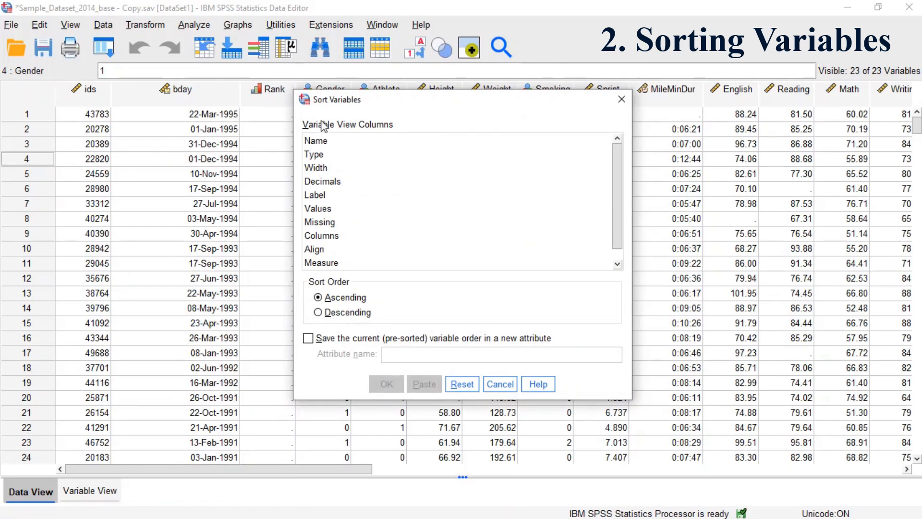
# Step: Go through the Variable View columns offered as sort criteria, from Name and Type down to Measure and Role
pyautogui.click(319, 142)
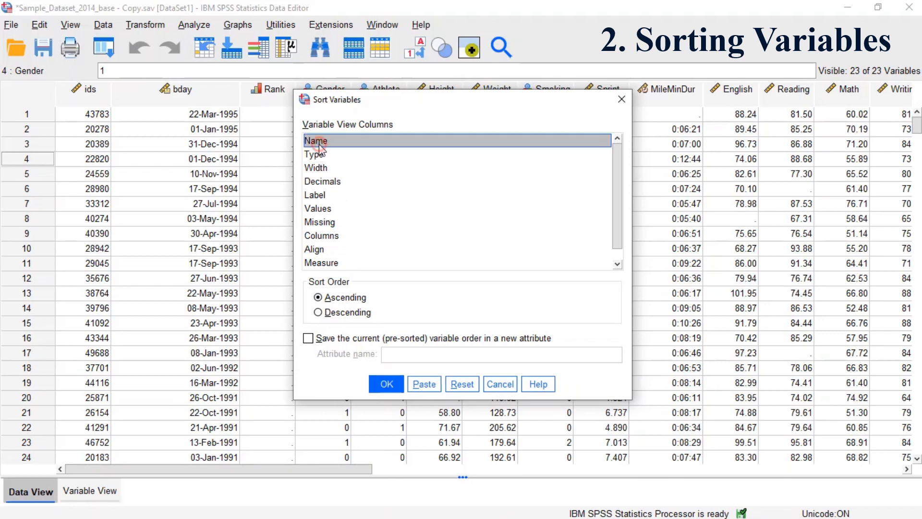
pyautogui.click(331, 153)
pyautogui.click(360, 169)
pyautogui.click(411, 182)
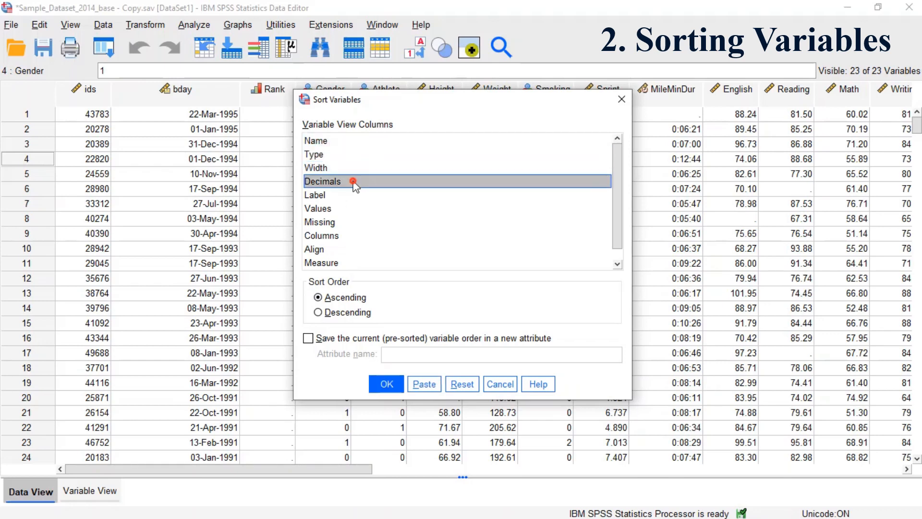
pyautogui.click(339, 196)
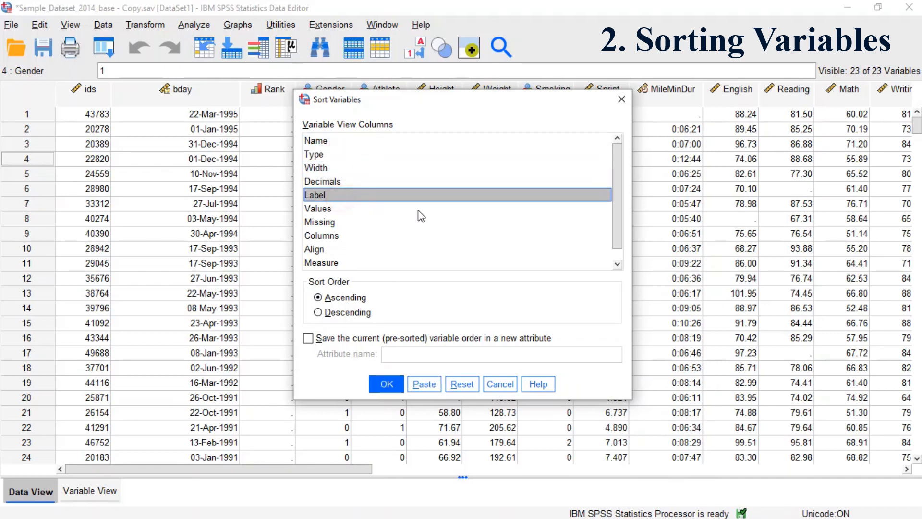
pyautogui.click(354, 209)
pyautogui.click(350, 224)
pyautogui.click(368, 235)
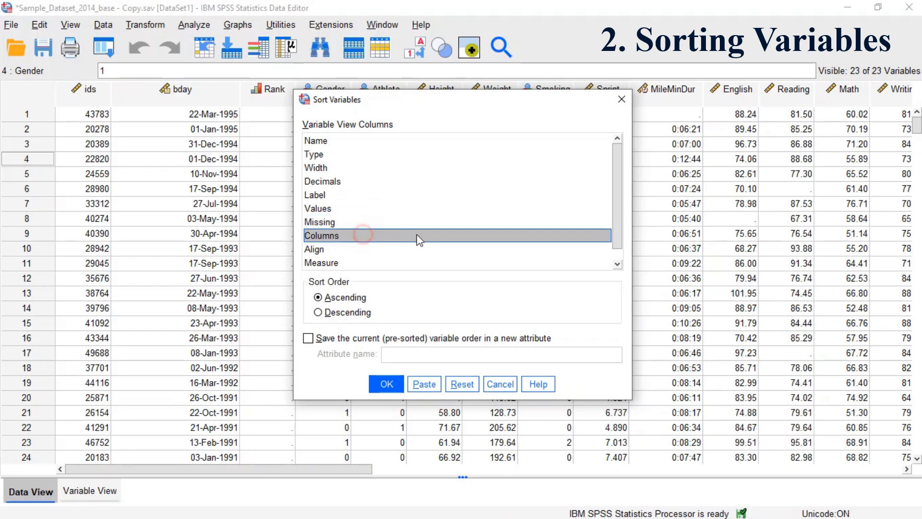
pyautogui.click(365, 262)
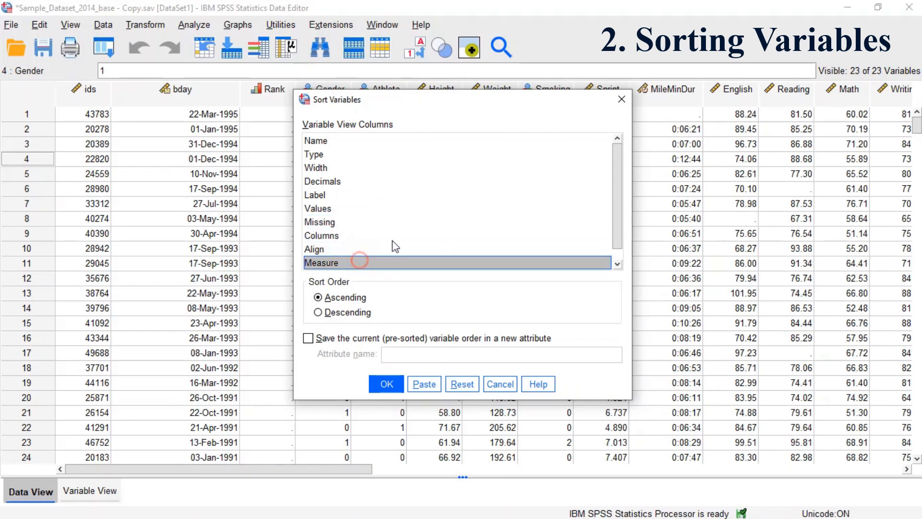
pyautogui.scroll(-1, 402, 236)
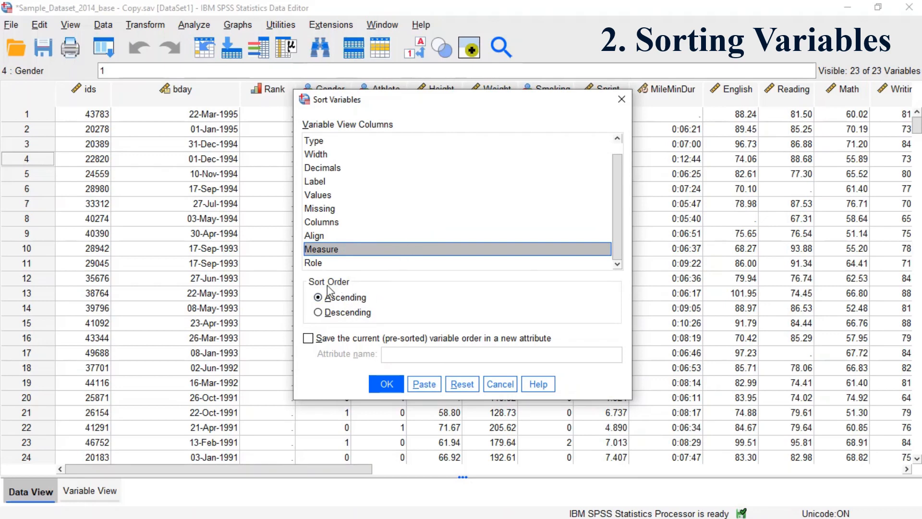
pyautogui.click(338, 234)
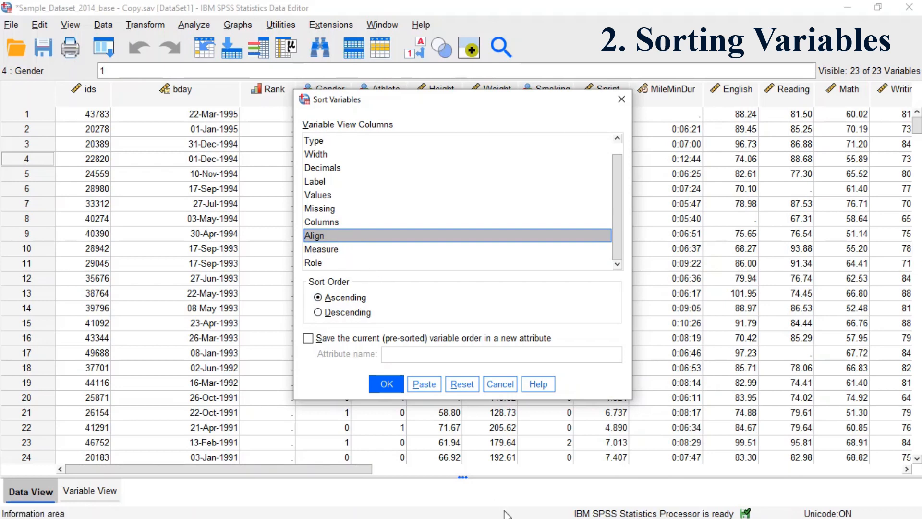
# Step: Set the variables to be sorted by the Name column with the sort order Ascending
pyautogui.scroll(1, 345, 182)
pyautogui.click(333, 140)
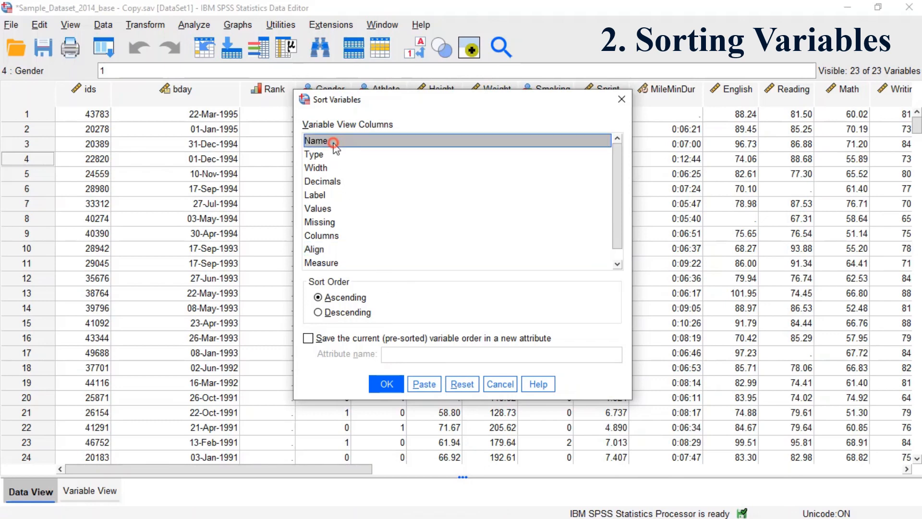
pyautogui.press('m')
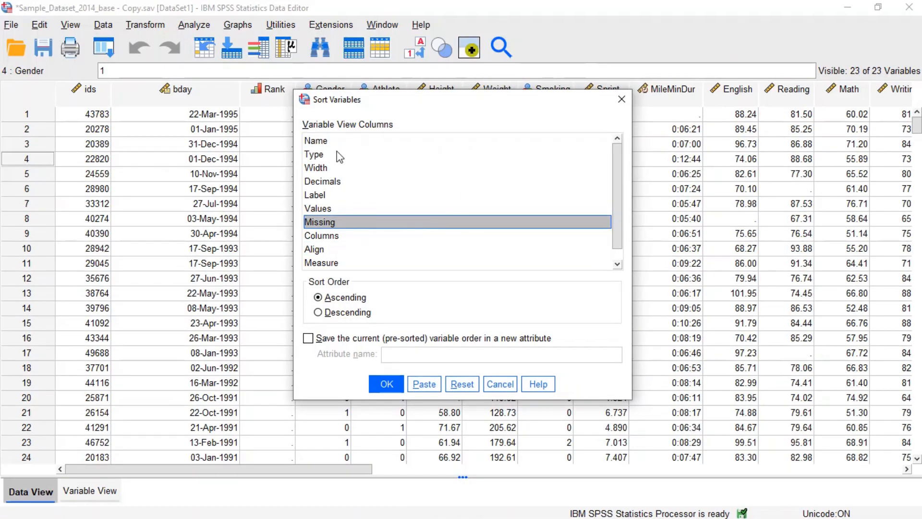
pyautogui.click(324, 141)
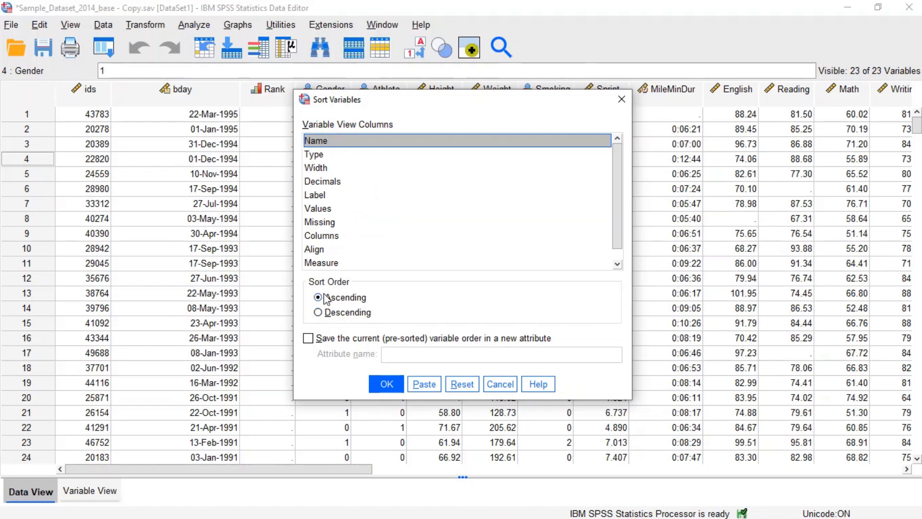
pyautogui.click(322, 314)
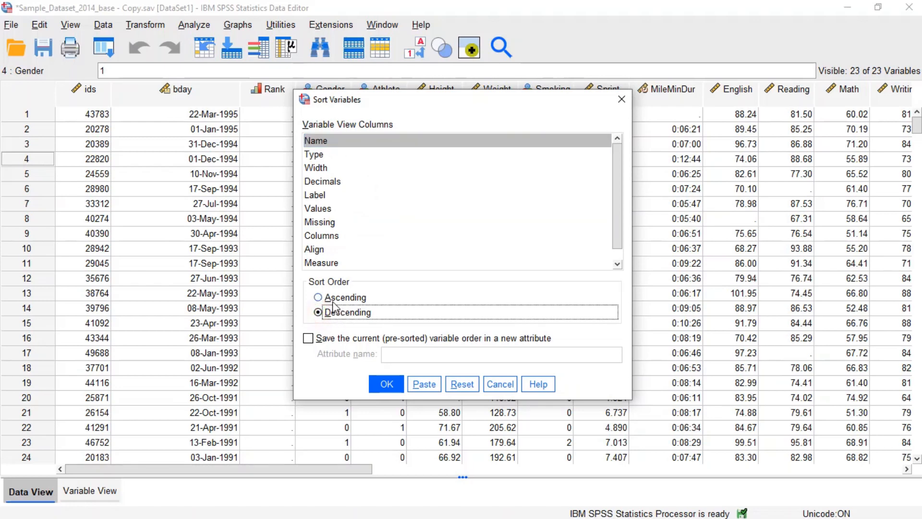
pyautogui.click(320, 297)
pyautogui.click(320, 311)
pyautogui.click(319, 298)
pyautogui.click(320, 312)
pyautogui.click(319, 298)
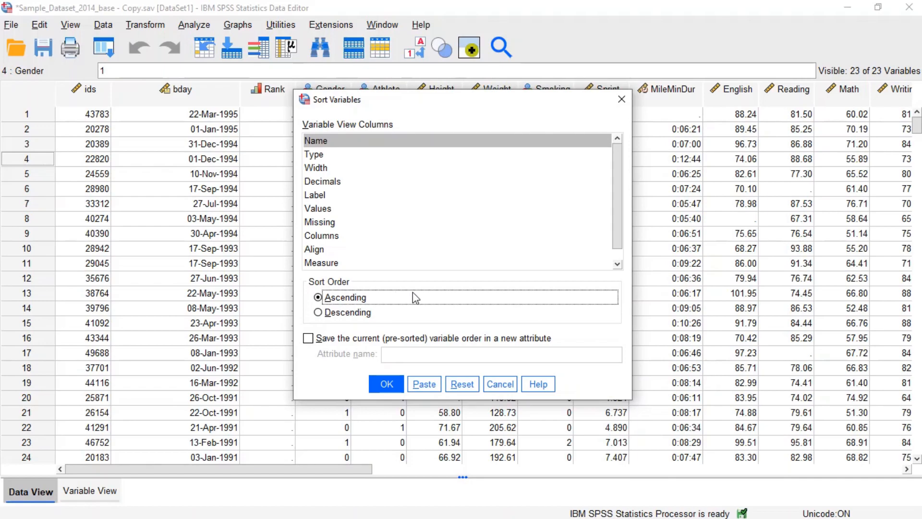
# Step: Run the variable sort by Name and close the generated output without saving it
pyautogui.click(397, 383)
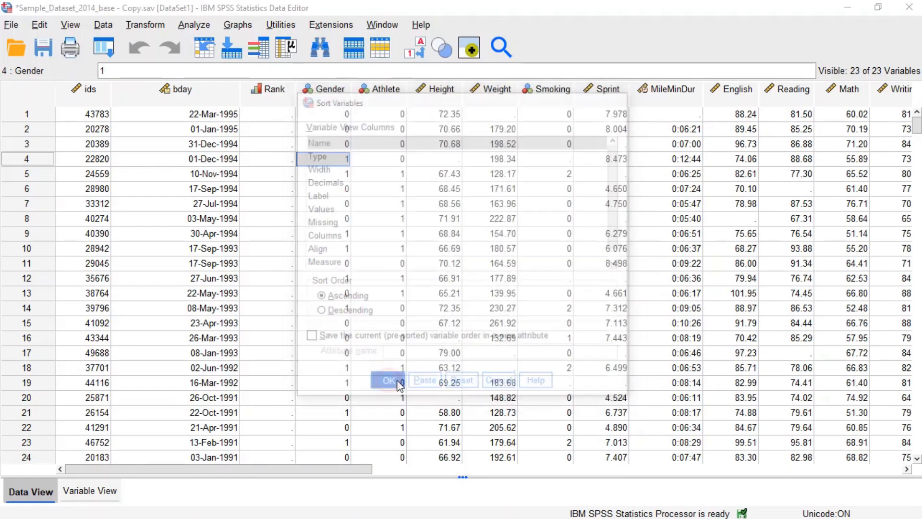
pyautogui.click(910, 8)
pyautogui.click(465, 290)
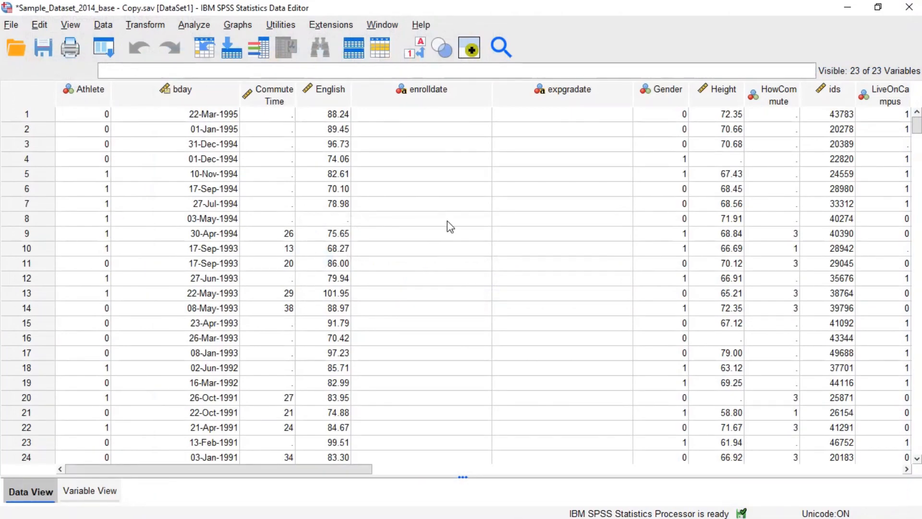
# Step: Check the rearranged variable columns across the cases in the data editor
pyautogui.scroll(-3, 553, 263)
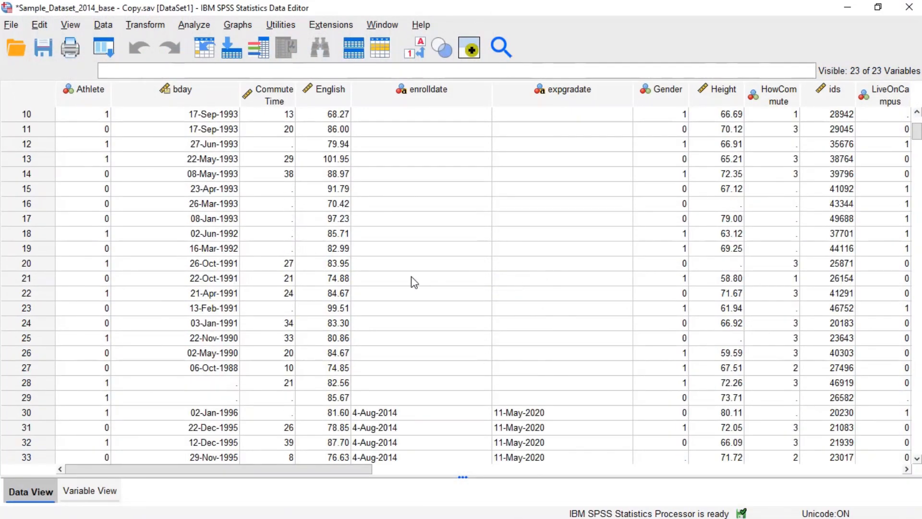
pyautogui.scroll(-13, 414, 282)
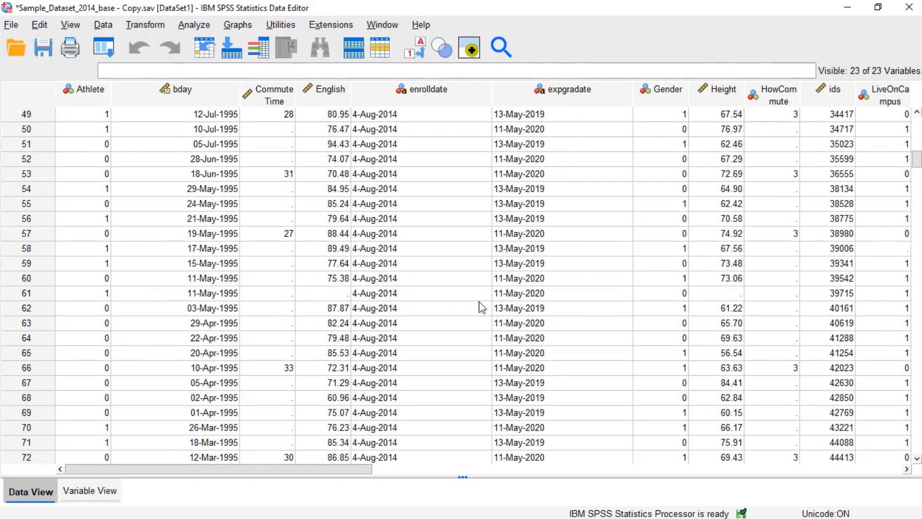
pyautogui.scroll(16, 482, 307)
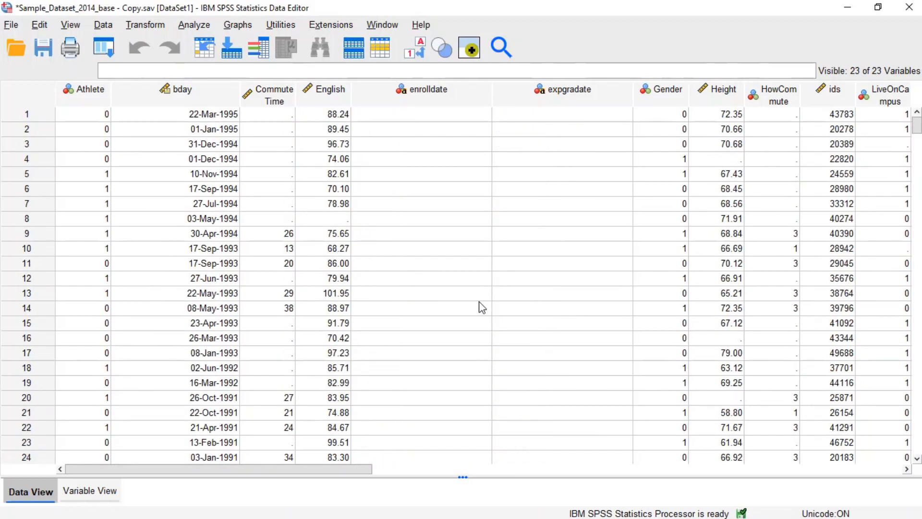